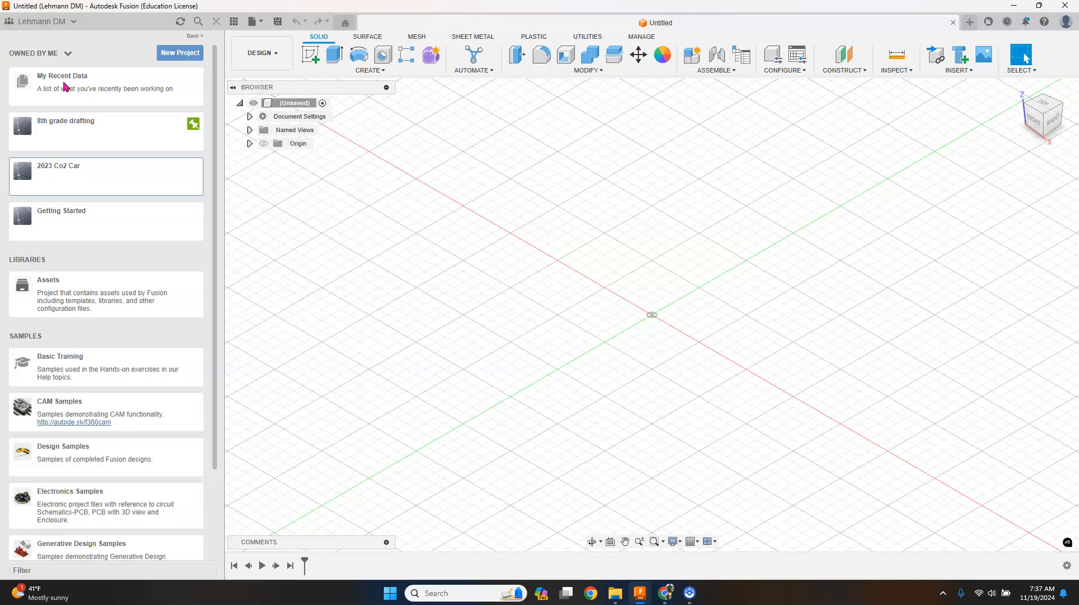
Hide the data panel and set the foot and inch display format preference to Fractional (e.g. 1 1/2").
click(217, 22)
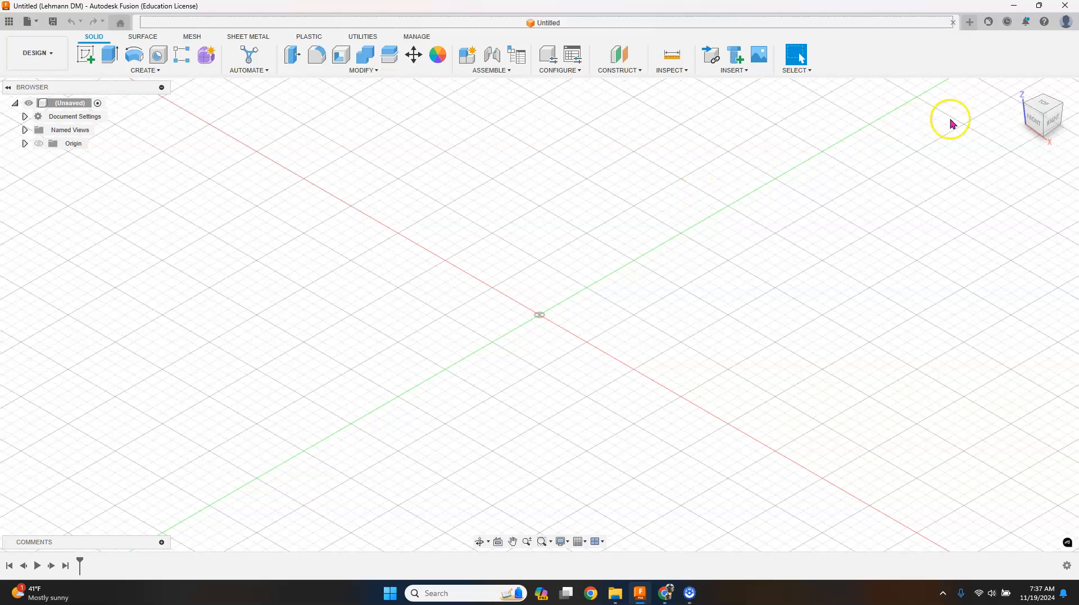
click(1064, 26)
click(1028, 49)
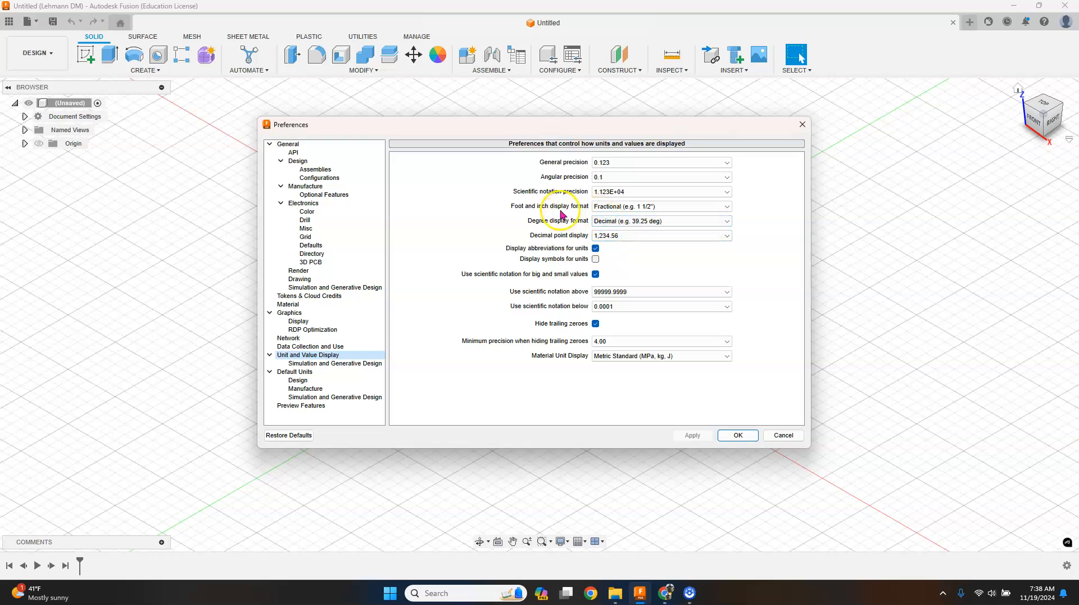
click(628, 207)
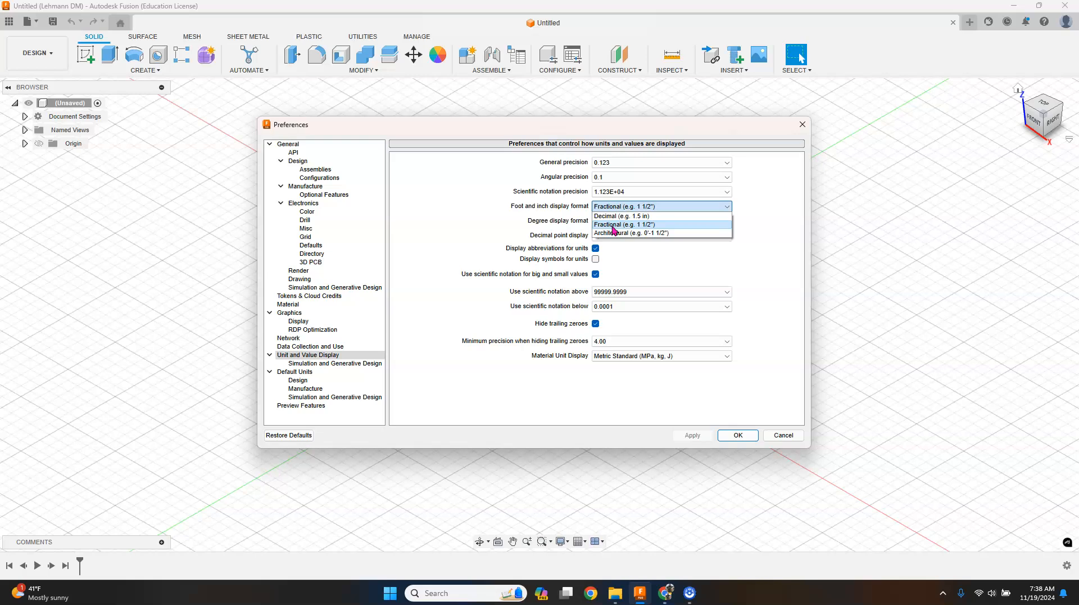
click(614, 225)
click(748, 438)
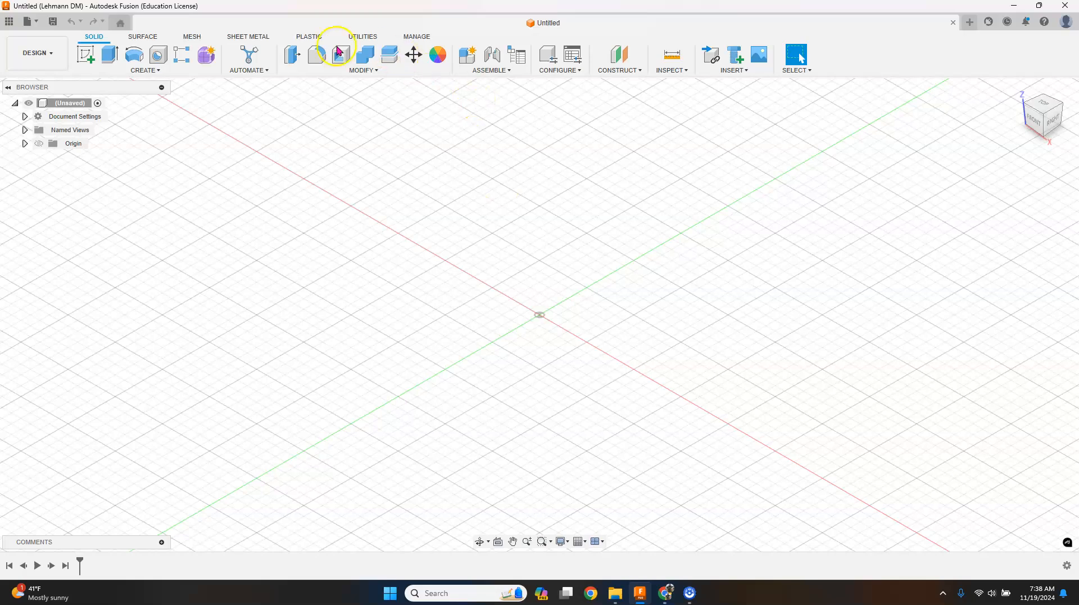
Save the design as "Fusion 101" in the 2023 Co2 Car project.
click(53, 24)
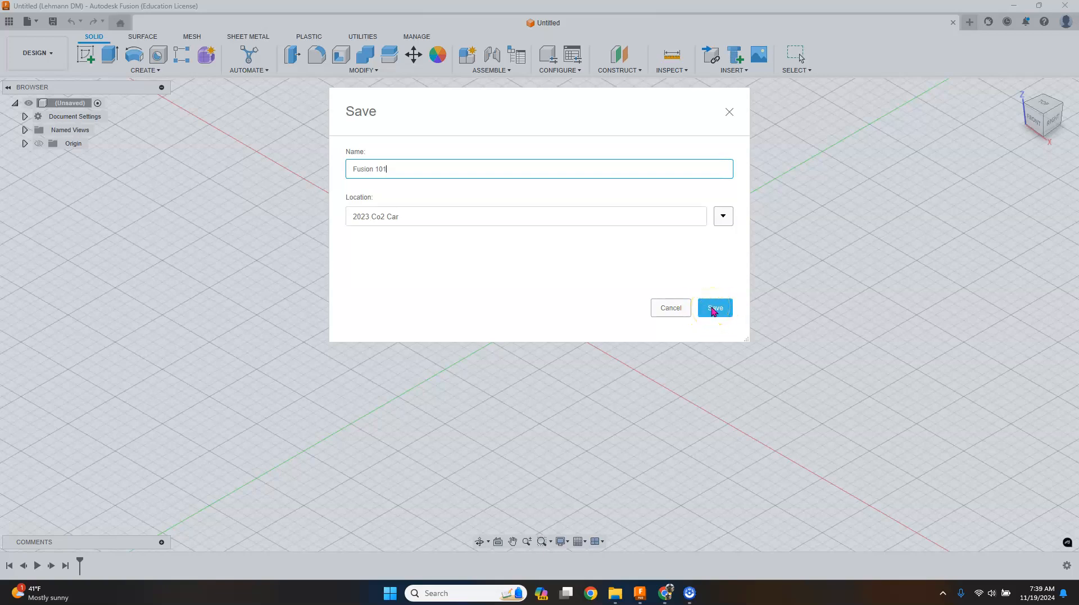
click(716, 310)
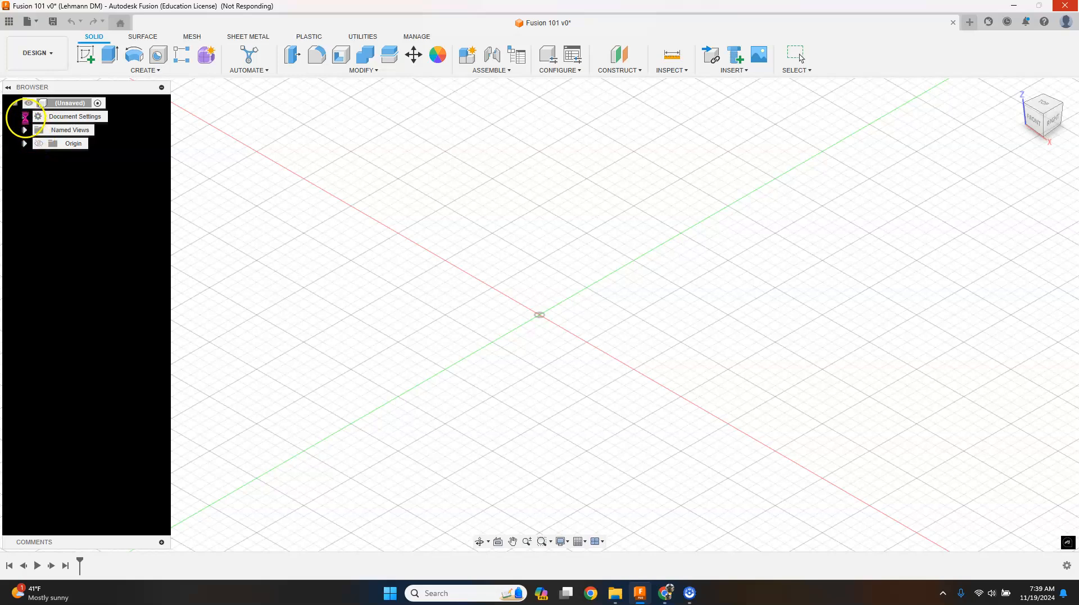
Change the document's active units to Inch and set them as the default.
click(25, 118)
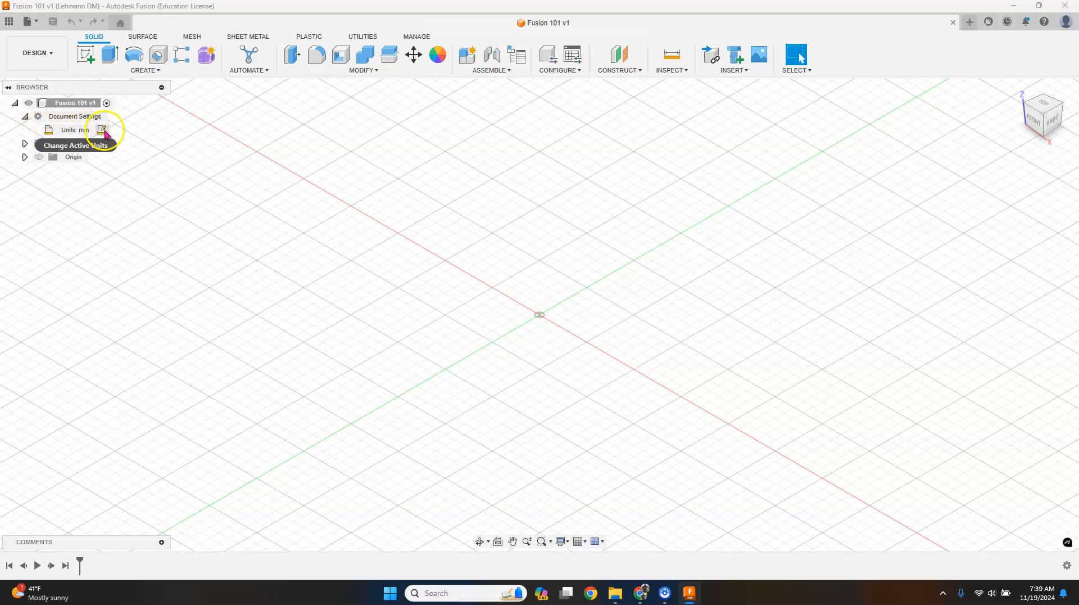
click(102, 130)
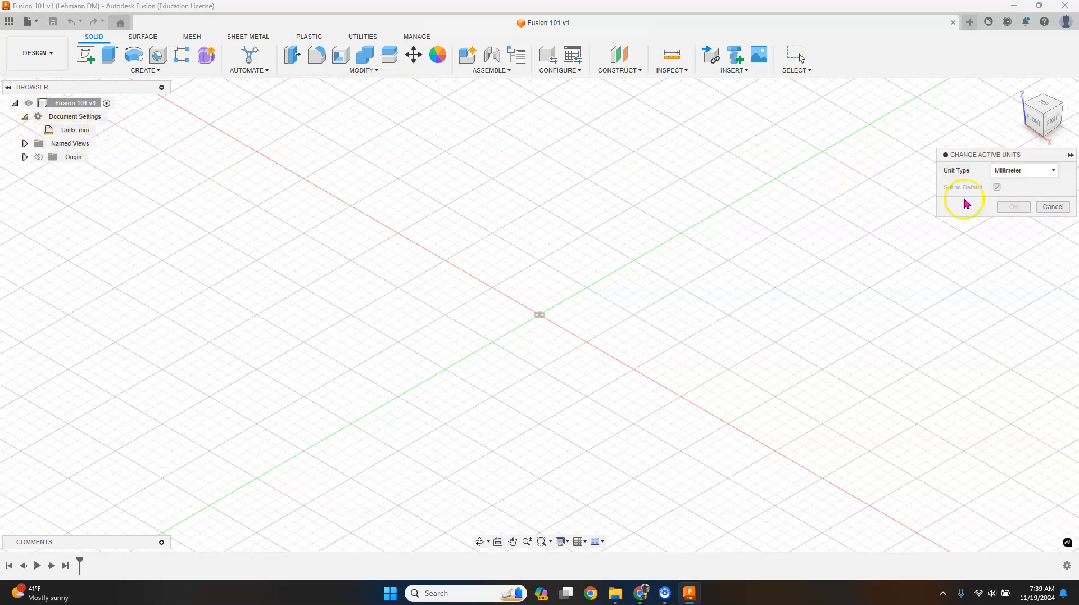
click(1054, 171)
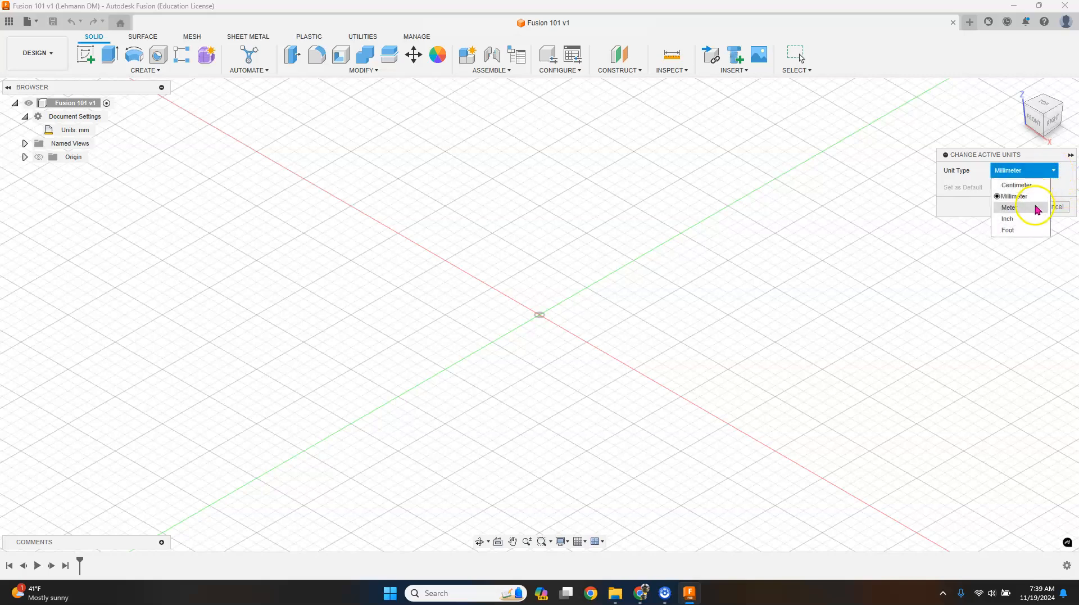
click(1032, 223)
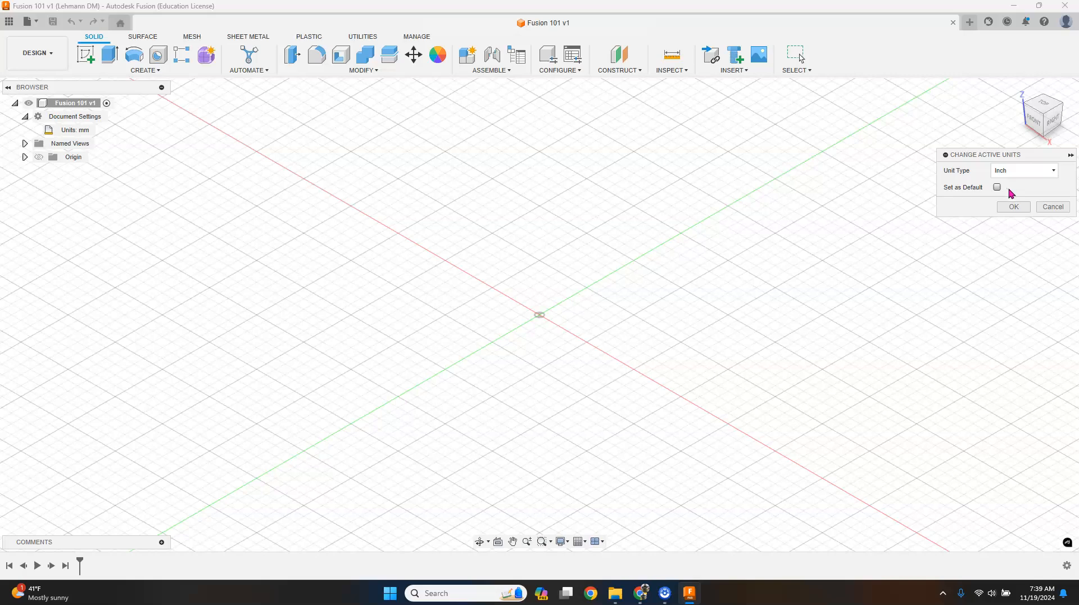
click(999, 191)
click(1016, 208)
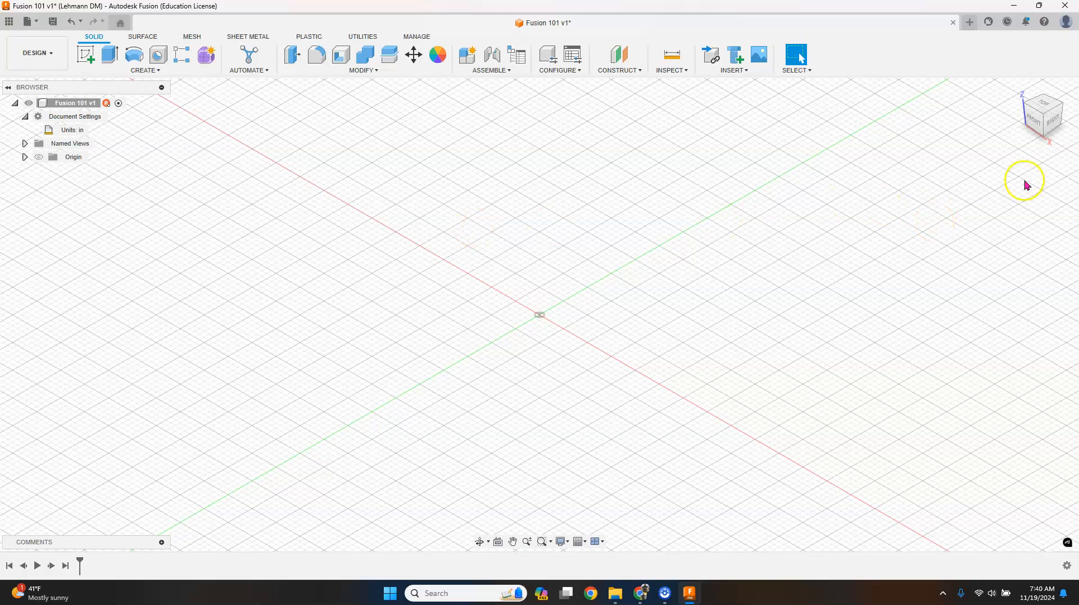
Look at the design from the top and start a new sketch on the horizontal XY plane.
click(1047, 107)
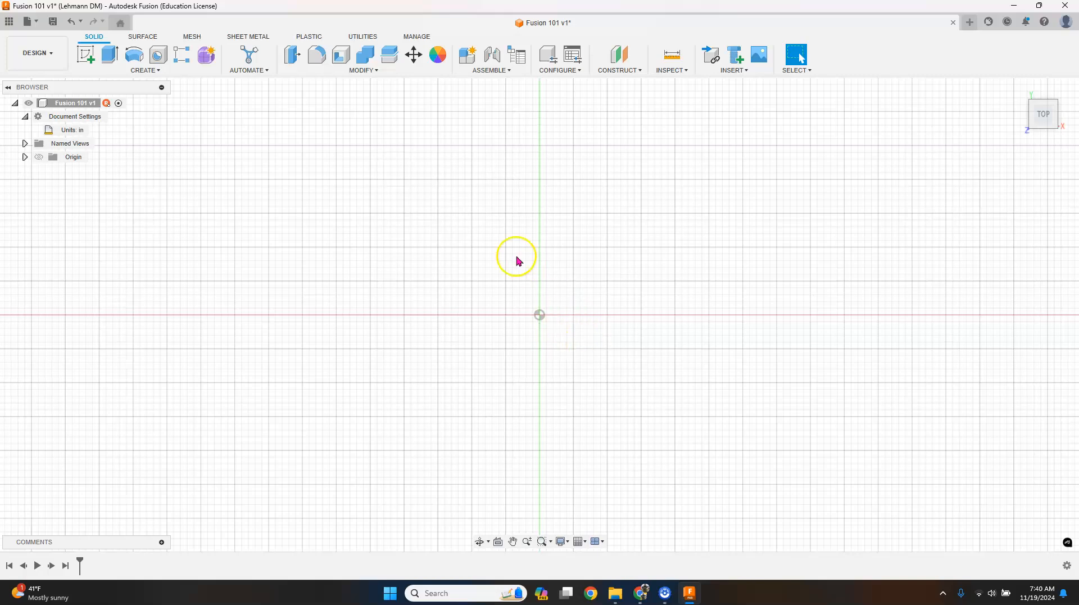
click(93, 59)
click(571, 283)
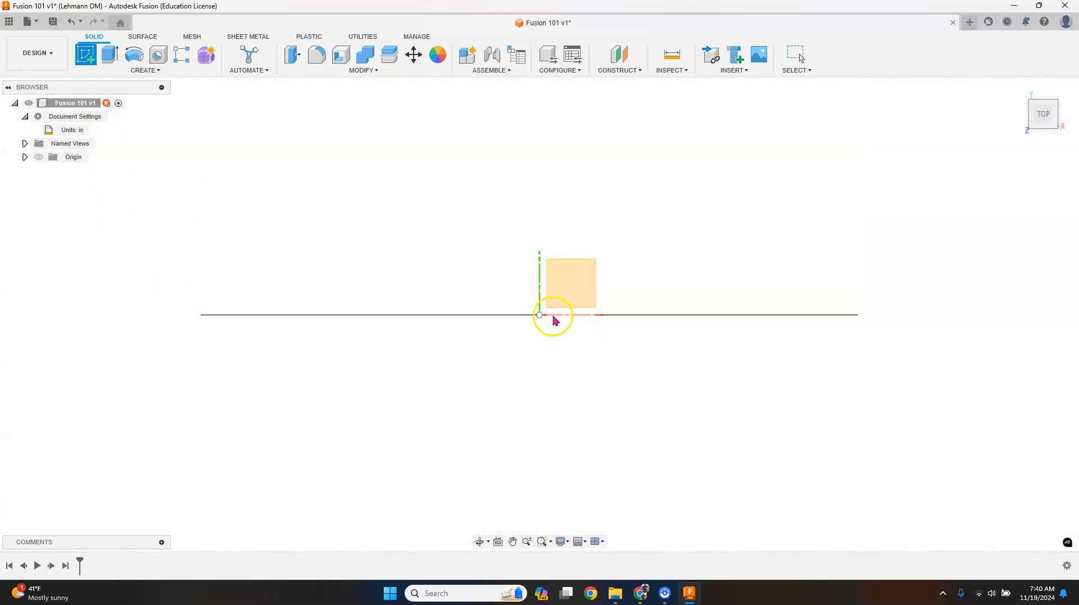
click(584, 295)
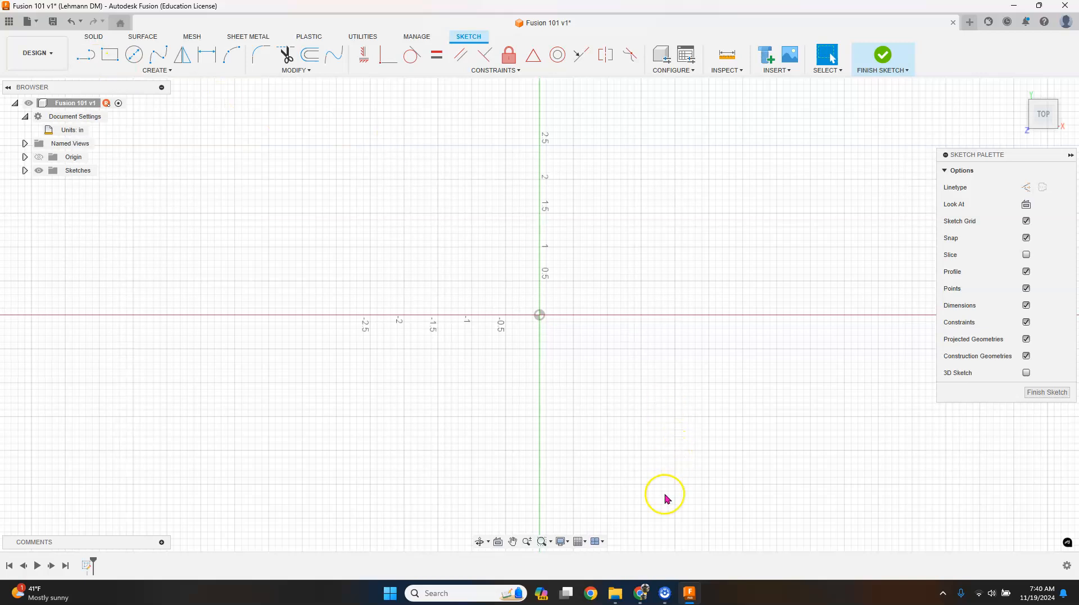
Switch to Chrome to examine the dimensions on the Drafting 1 drawing, and return to Fusion.
mouse_move(641, 593)
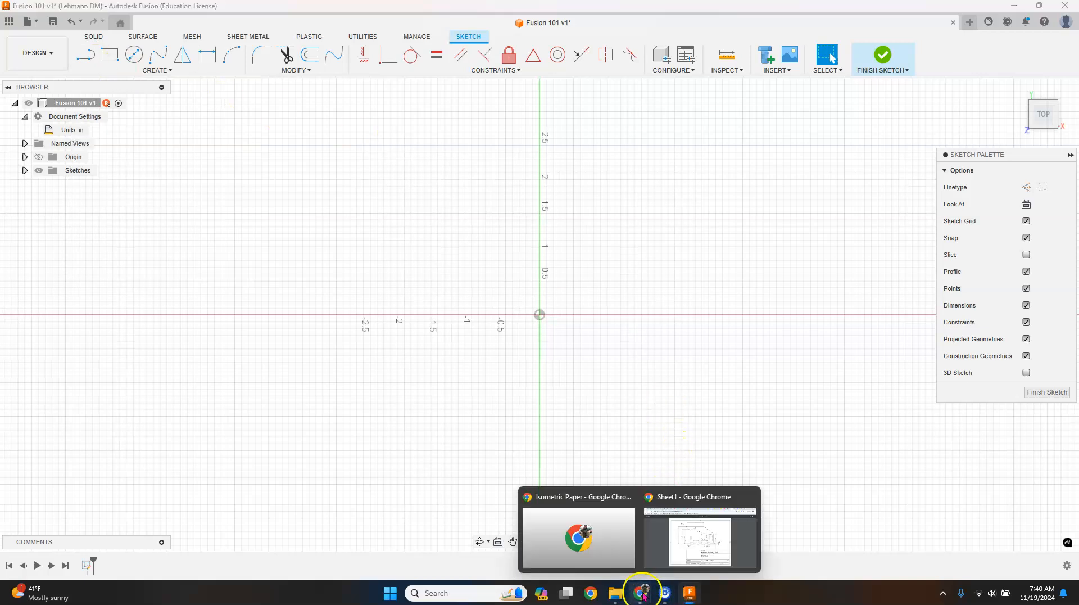
click(692, 547)
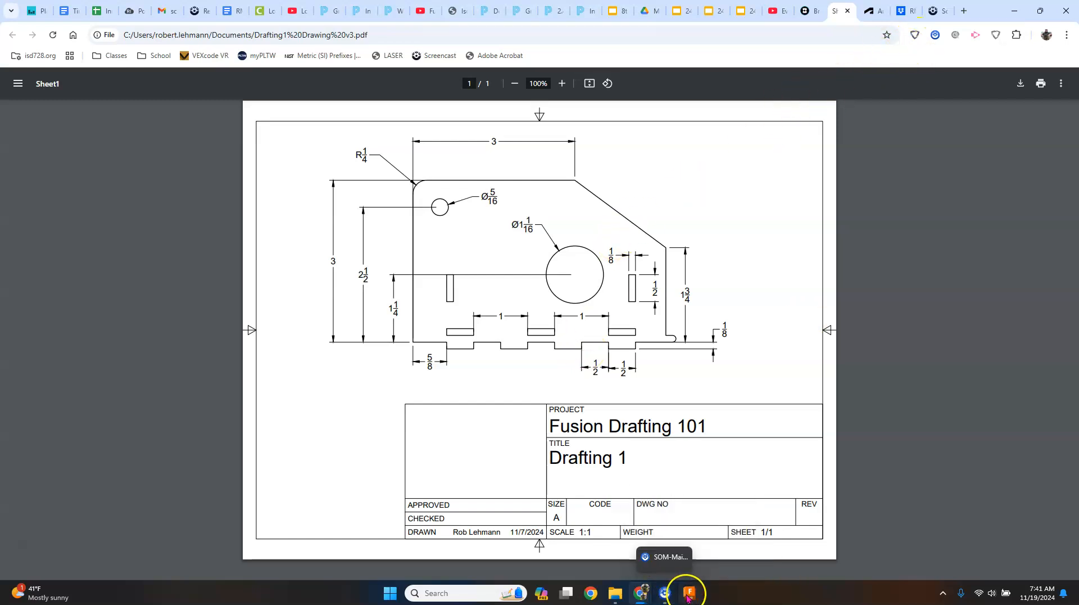
click(689, 593)
Draw a 3-inch vertical line upward from the sketch origin.
scroll(629, 274, up, 3)
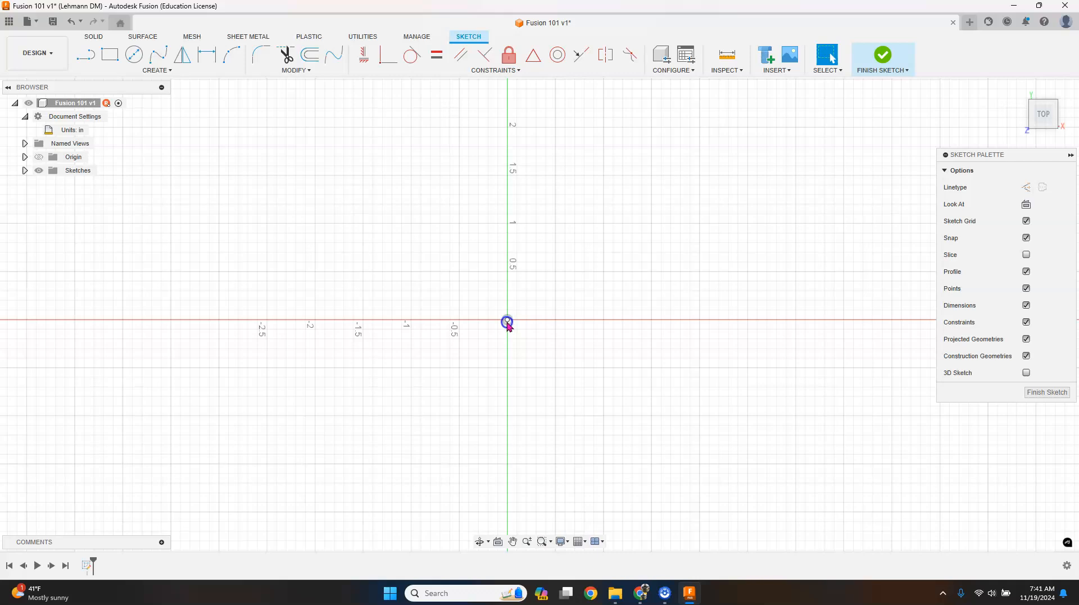
click(86, 58)
click(508, 320)
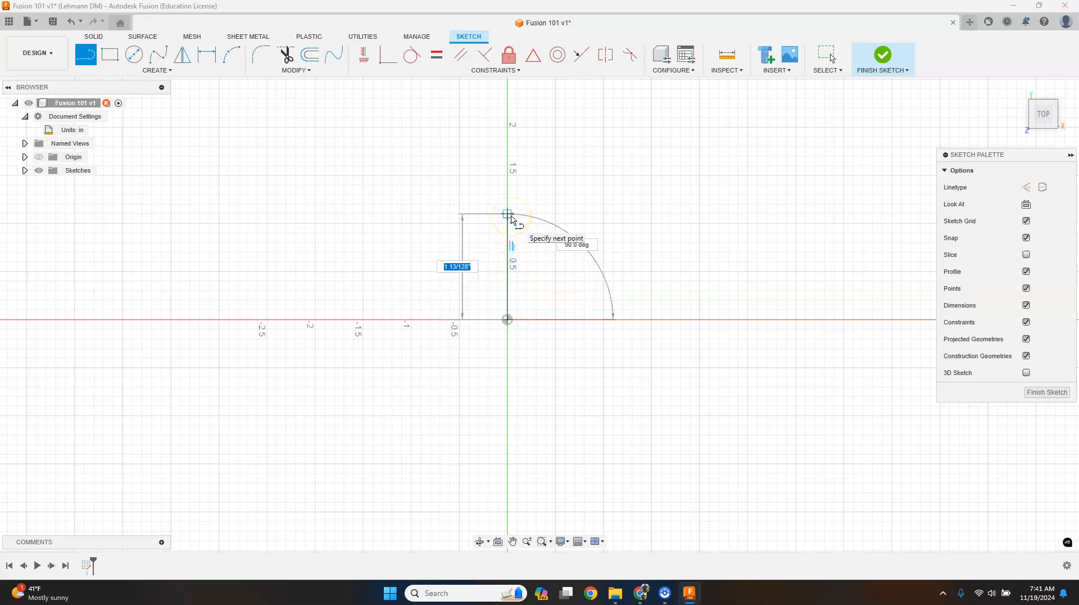
text(3)
key(Tab)
key(Return)
key(Escape)
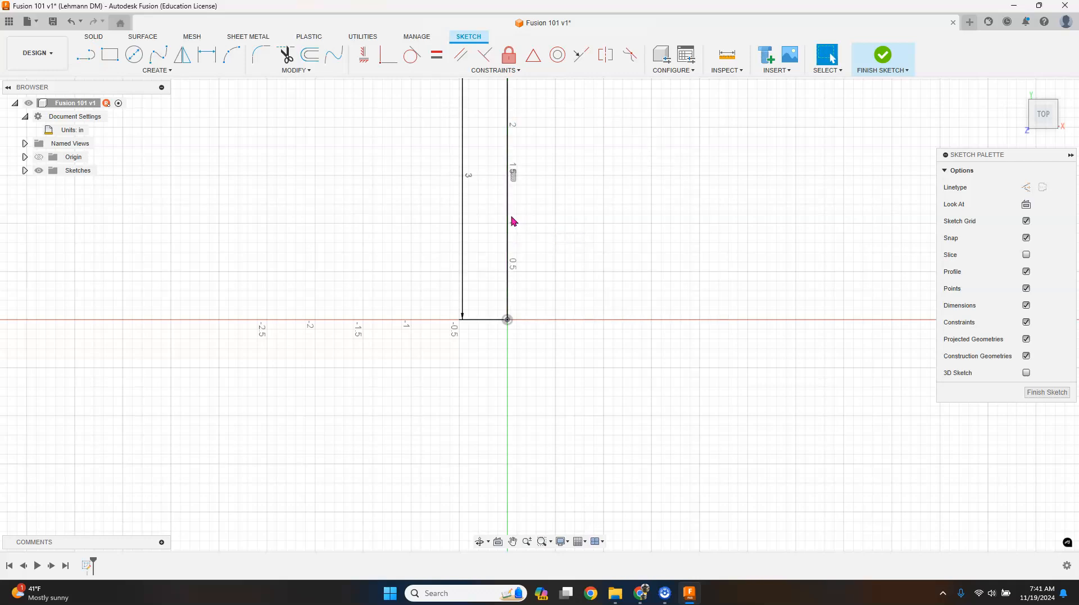
Draw a 3-inch horizontal line to the right from the upper end of the vertical line.
scroll(514, 221, down, 6)
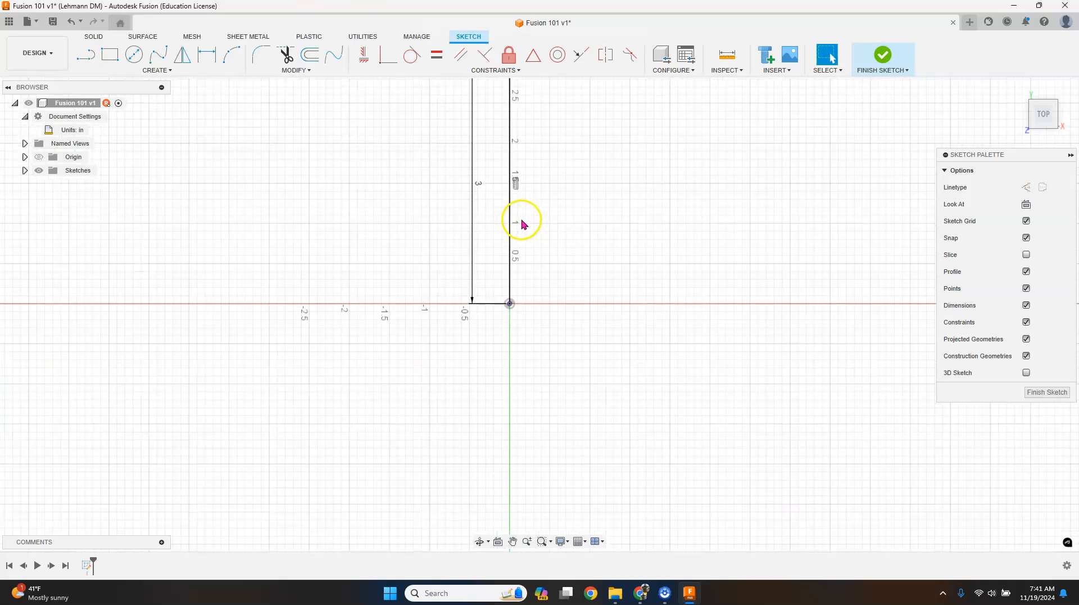
scroll(523, 220, down, 3)
scroll(551, 166, up, 5)
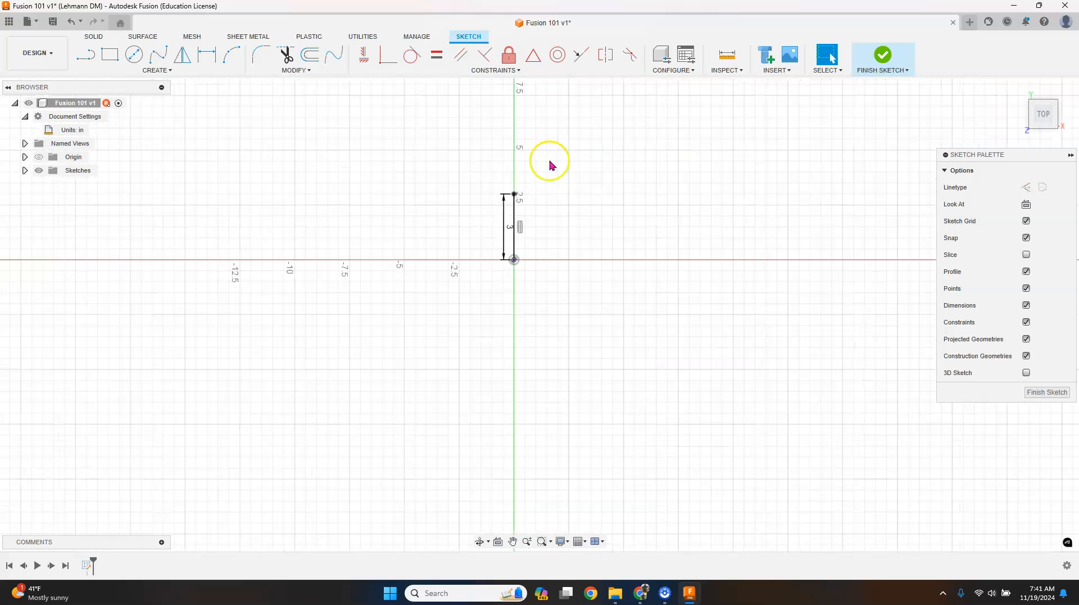
key(l)
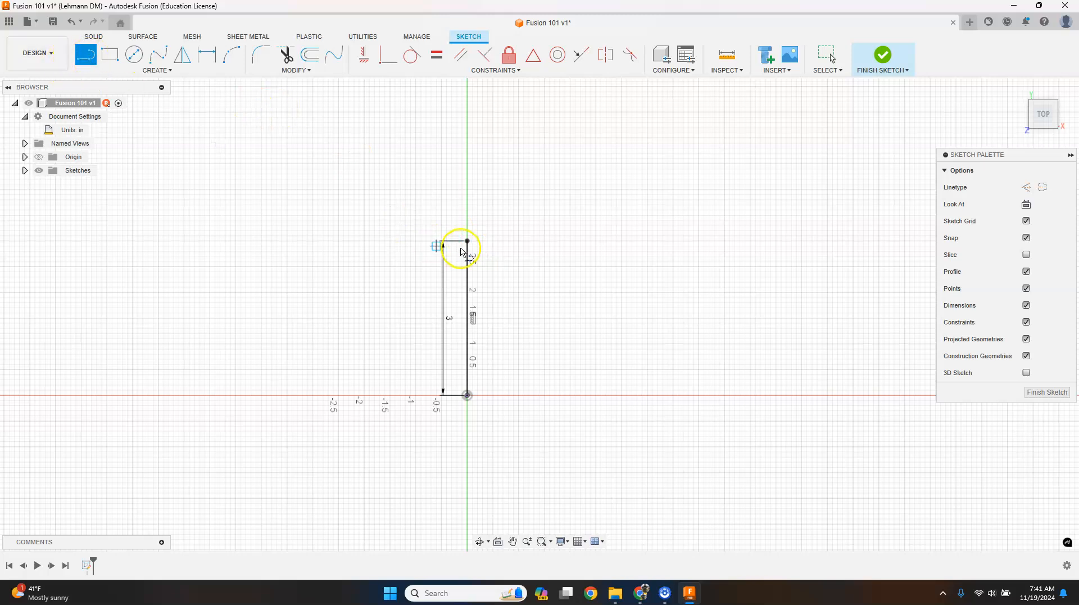
click(470, 245)
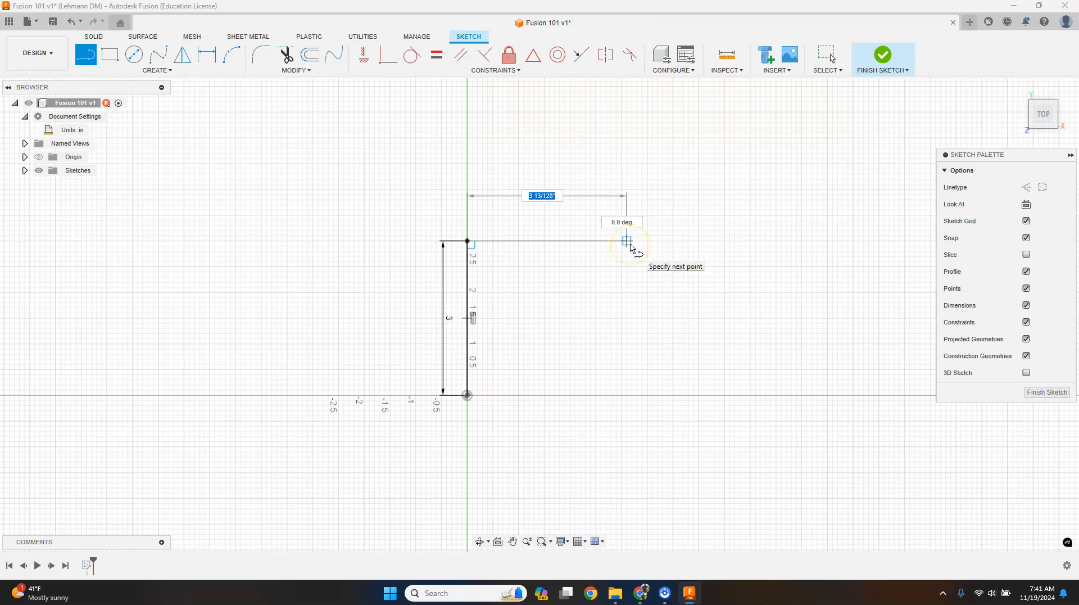
key(Return)
key(Escape)
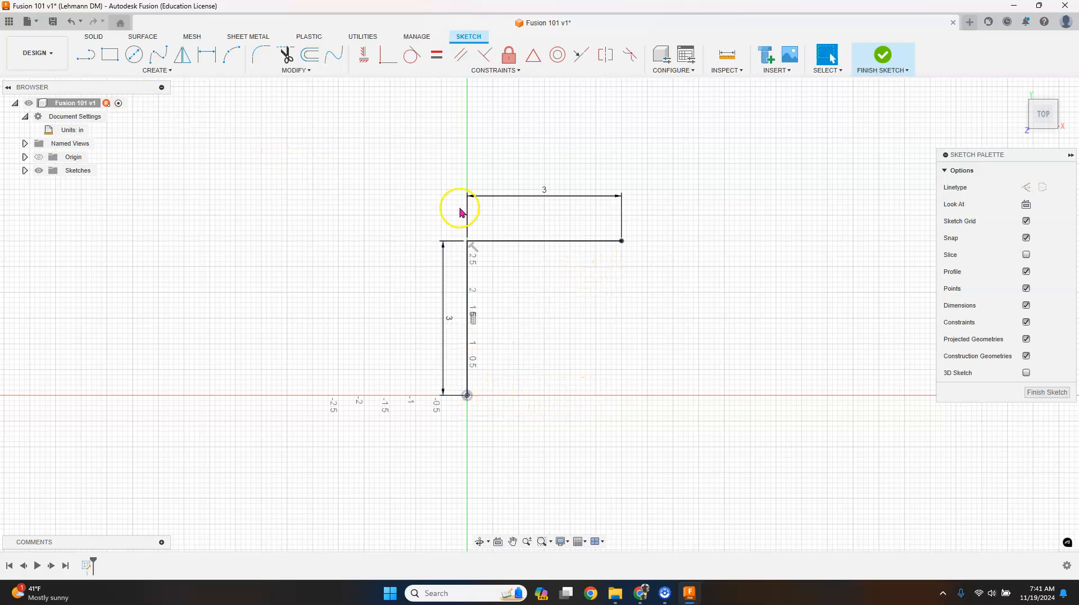
Draw a 5/8-inch horizontal line to the right from the sketch origin.
key(l)
scroll(525, 410, down, 2)
scroll(525, 410, up, 5)
click(497, 405)
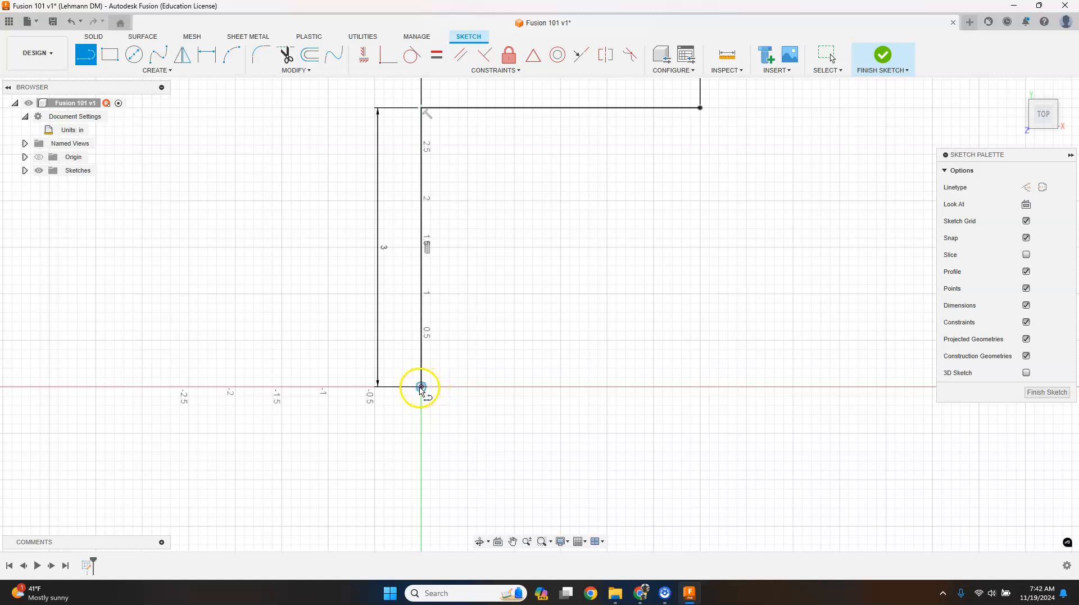
click(421, 388)
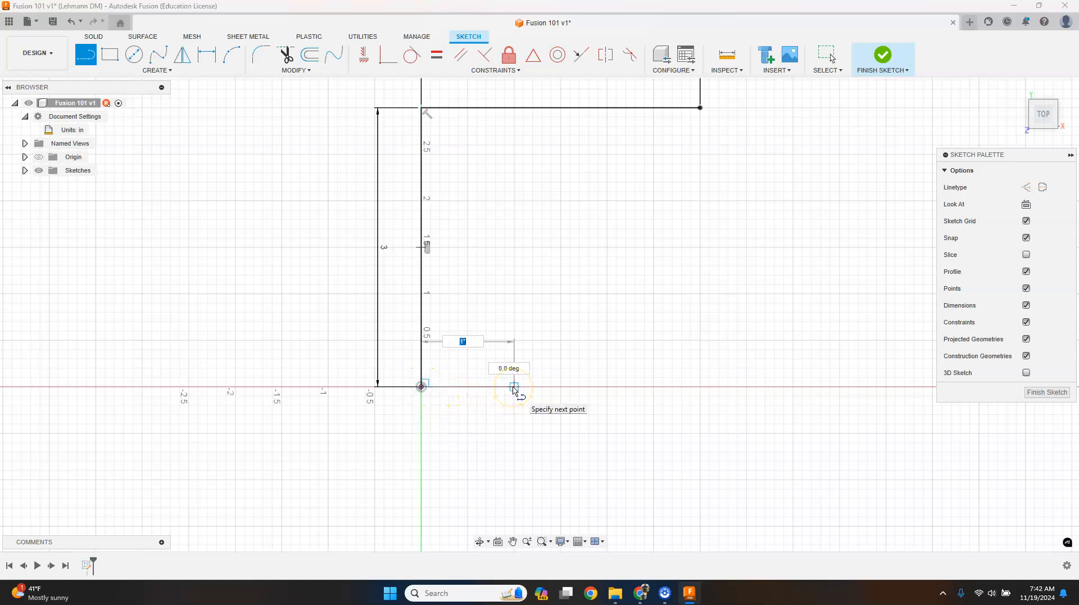
text(5)
key(Tab)
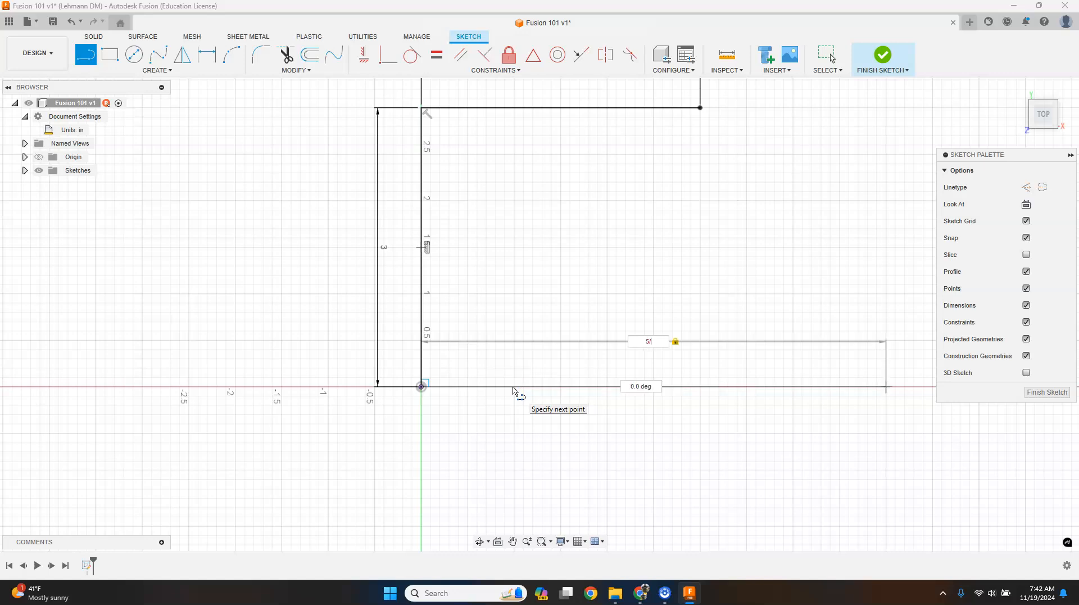
text(/8)
key(Return)
key(Escape)
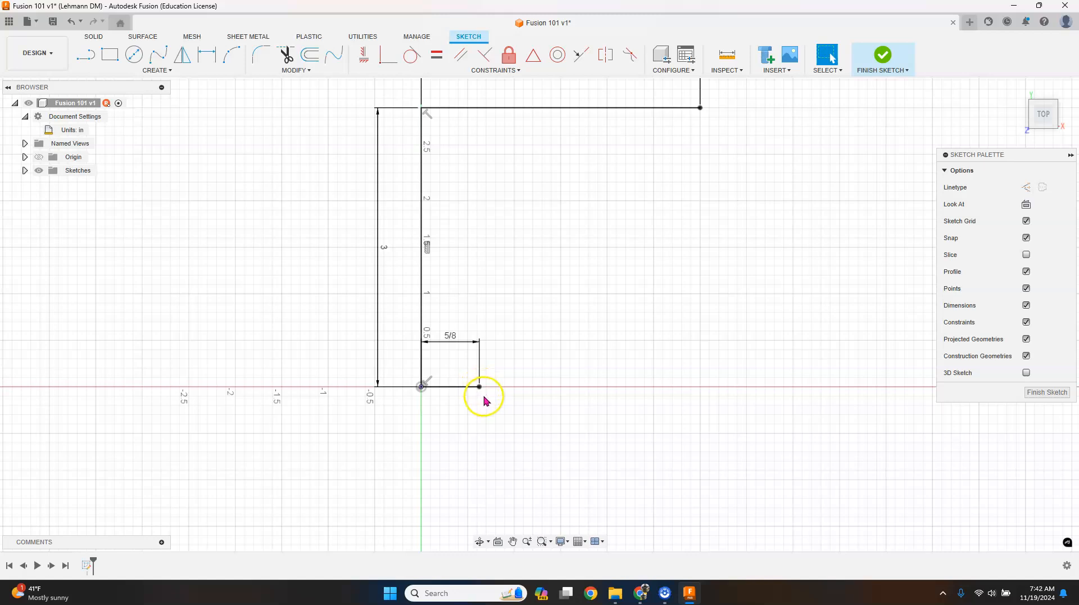
Draw a 1/8-inch vertical line downward from the right end of the 5/8-inch line.
click(94, 60)
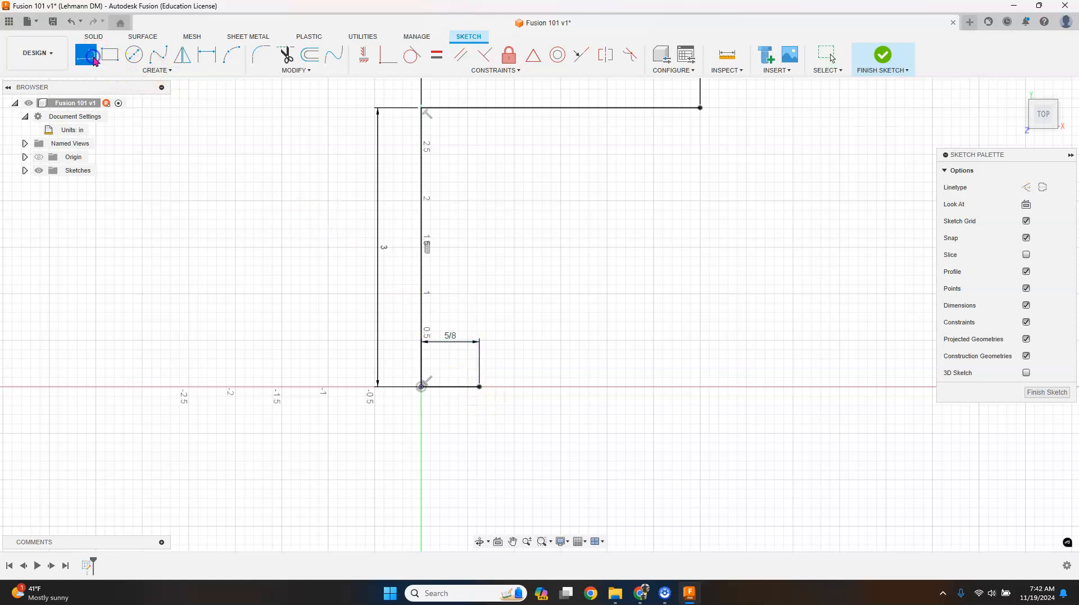
click(480, 387)
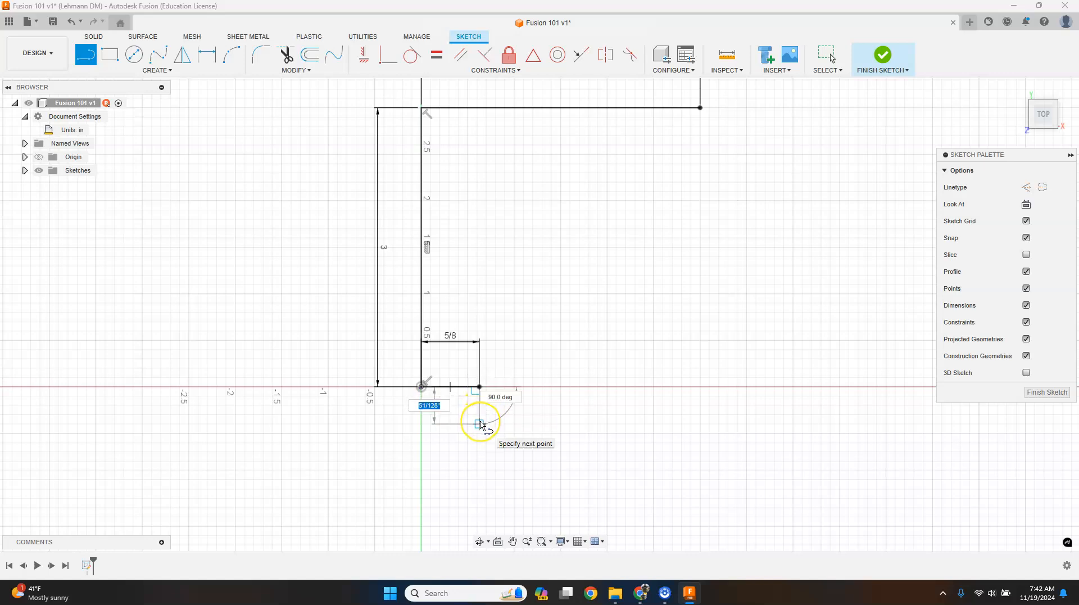
text(1/8)
key(Return)
key(Escape)
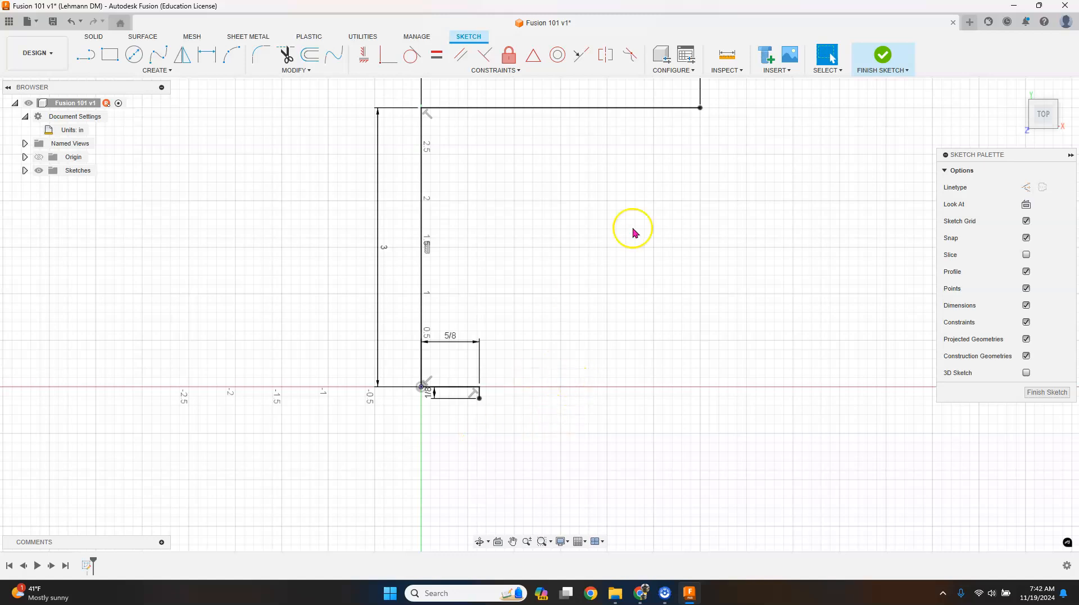
Save a new version of the design with the description "User Saved".
click(53, 24)
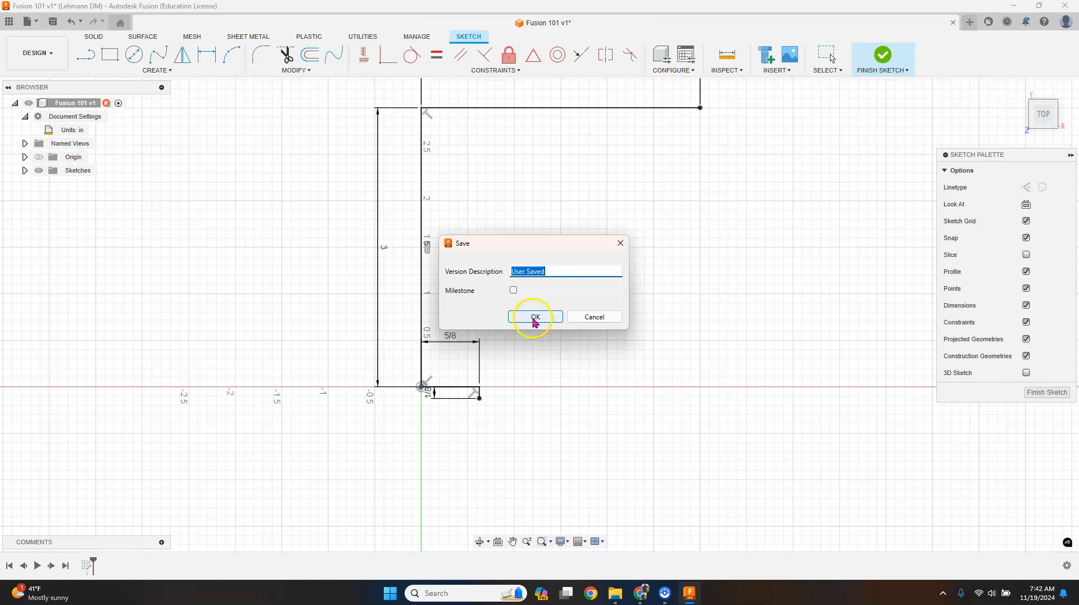
click(535, 317)
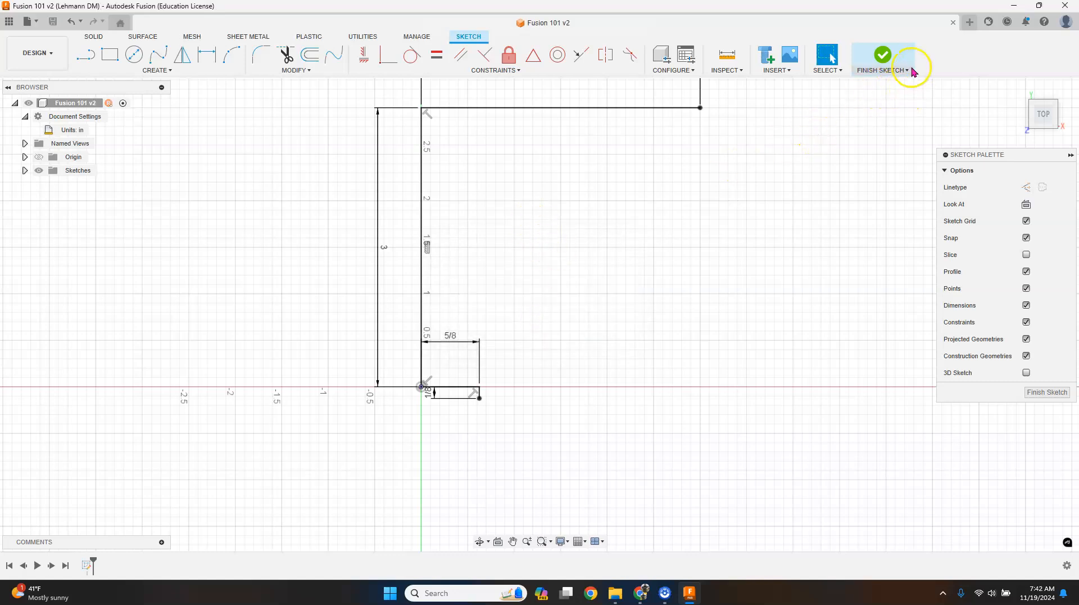
Finish the sketch and save another version of the design with the description "User Saved".
click(884, 56)
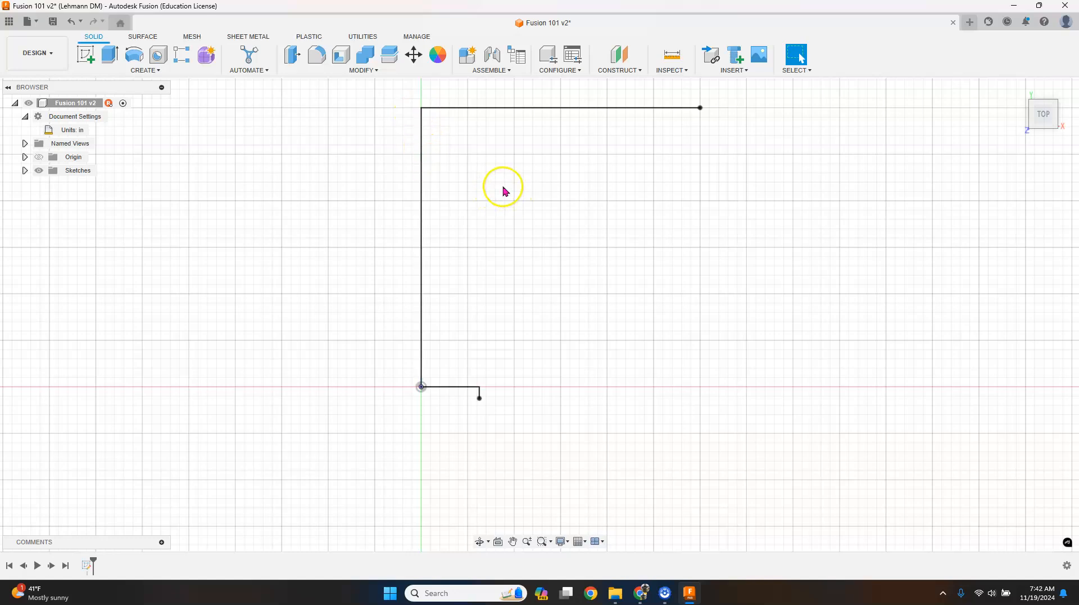
click(53, 21)
click(538, 313)
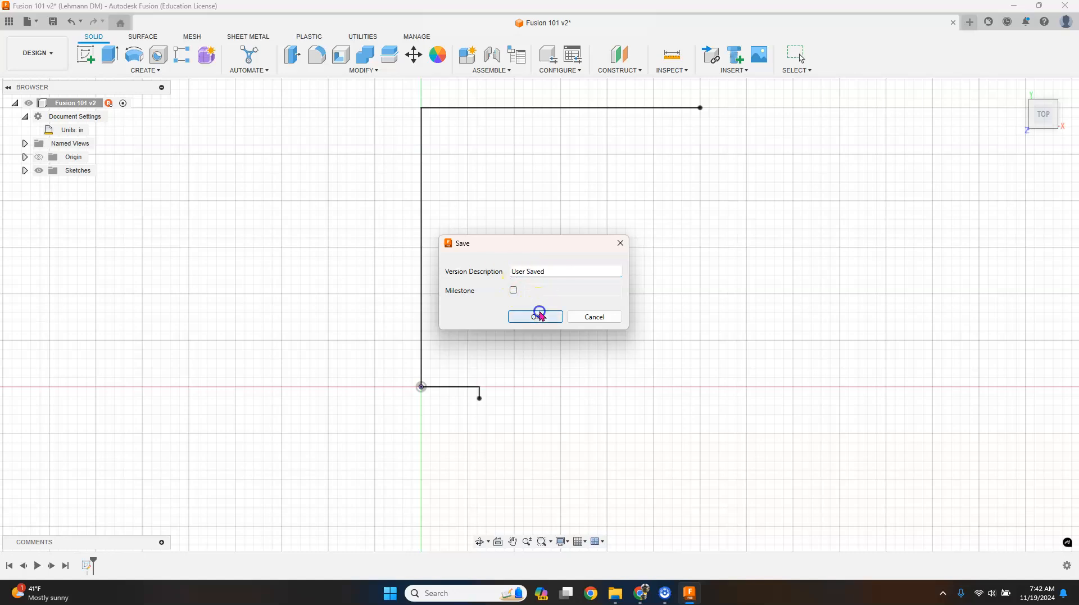